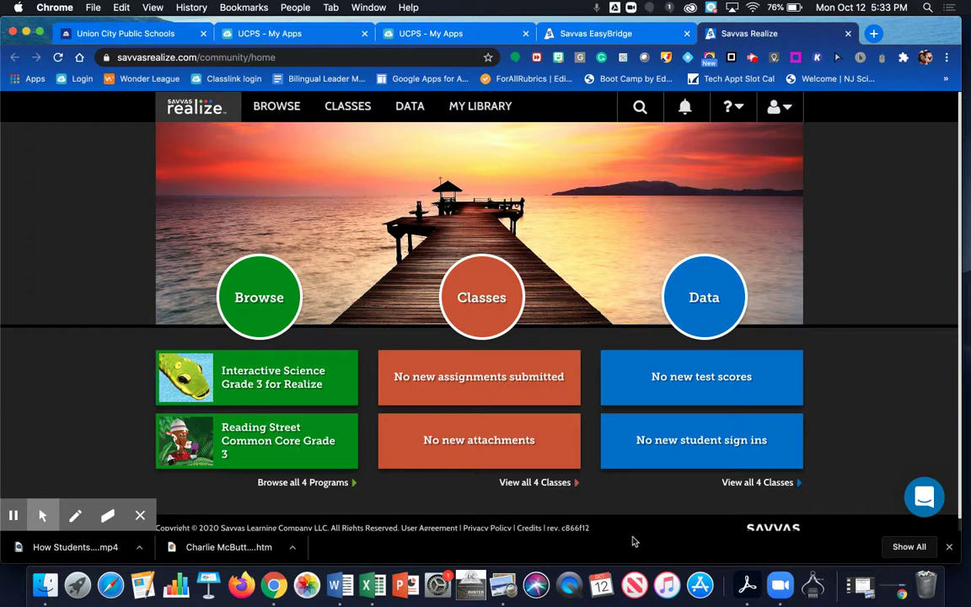
- Browse the available programs and open Reading Street Common Core Grade 3
click(260, 303)
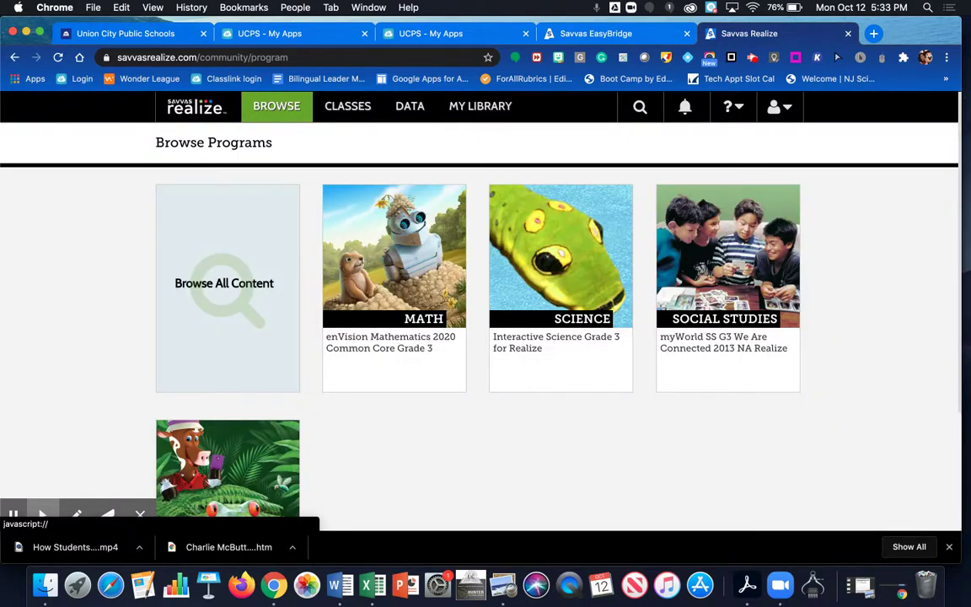
scroll(471, 293, down, 4)
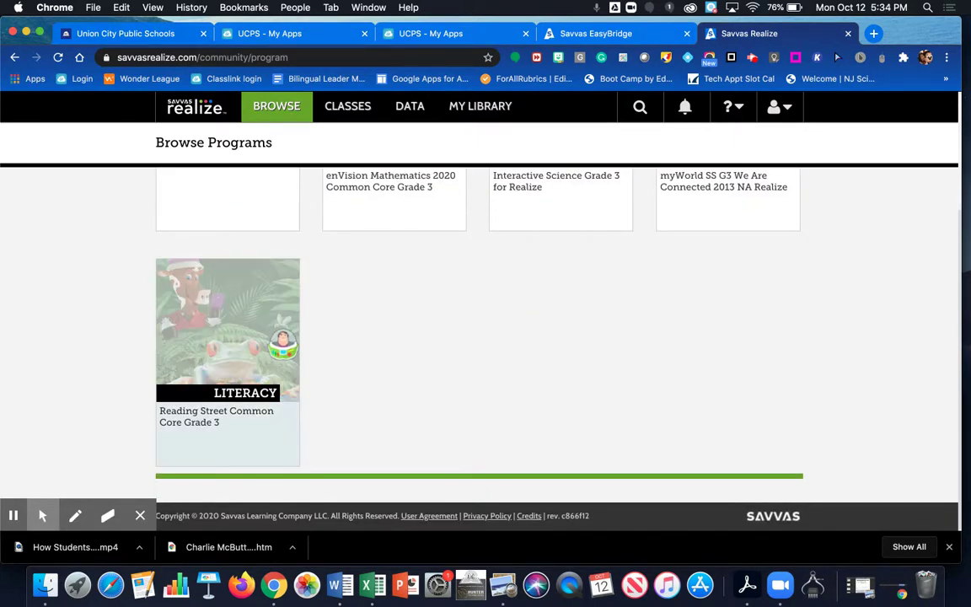
click(282, 339)
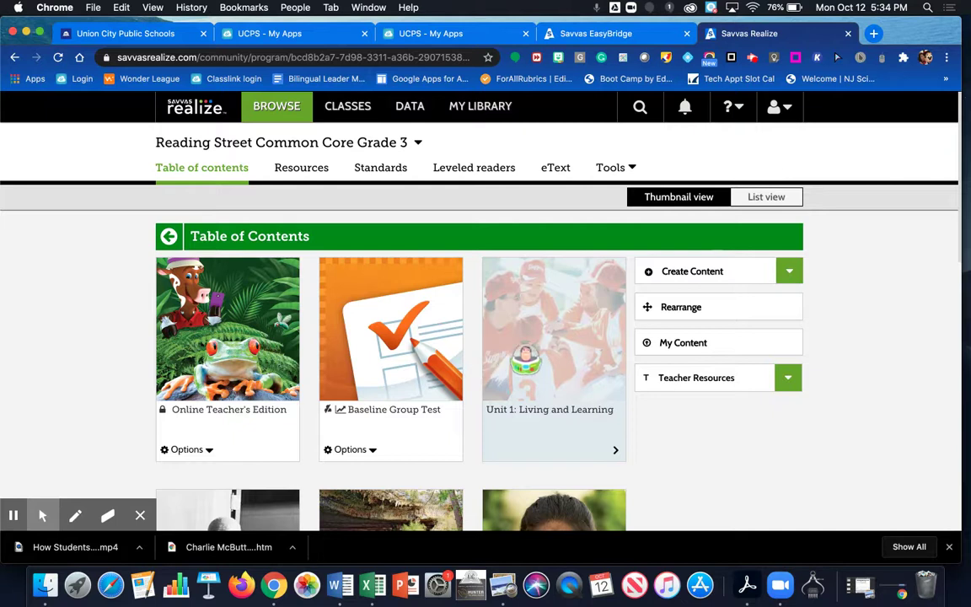
- Open Unit 1: Living and Learning from the program's table of contents
scroll(505, 360, down, 3)
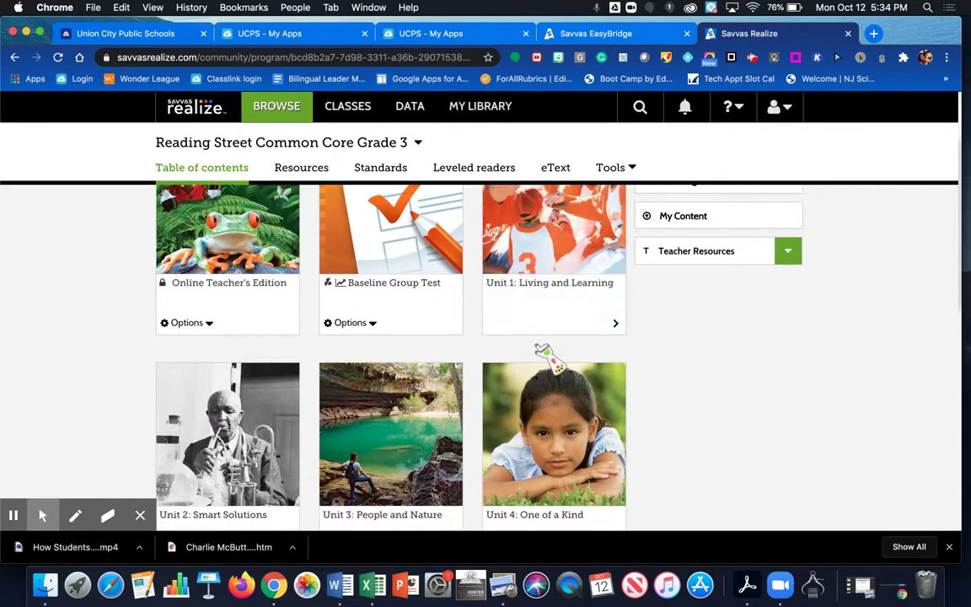
scroll(547, 362, down, 2)
scroll(590, 337, up, 1)
click(618, 314)
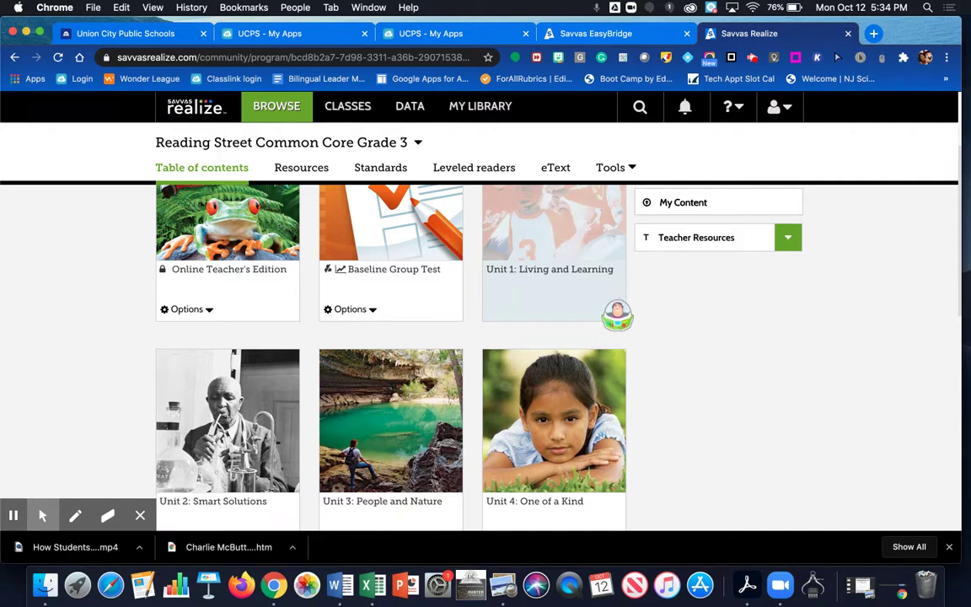
click(617, 314)
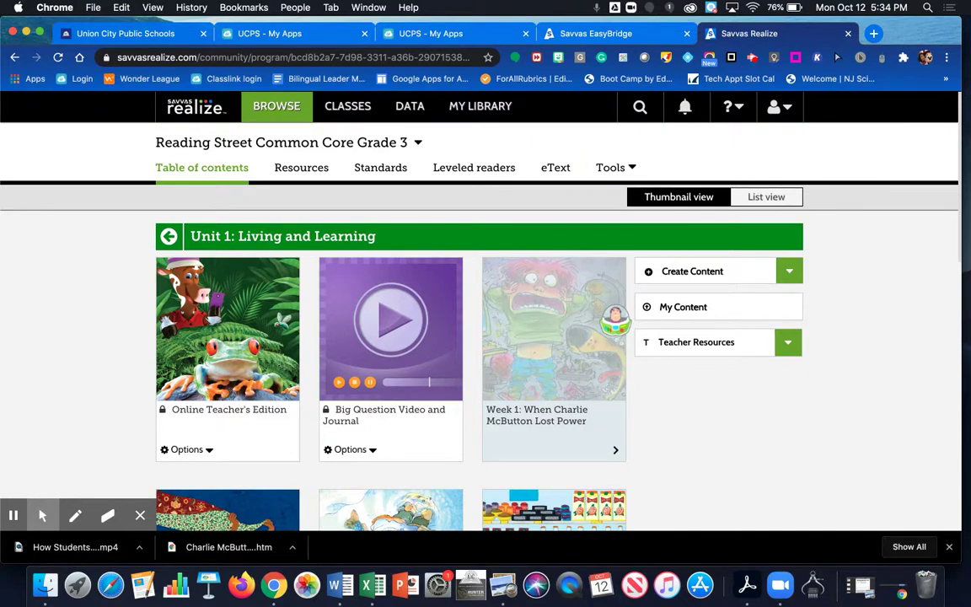
- Open the Day 1 lesson of Week 1: When Charlie McButton Lost Power
scroll(615, 320, down, 3)
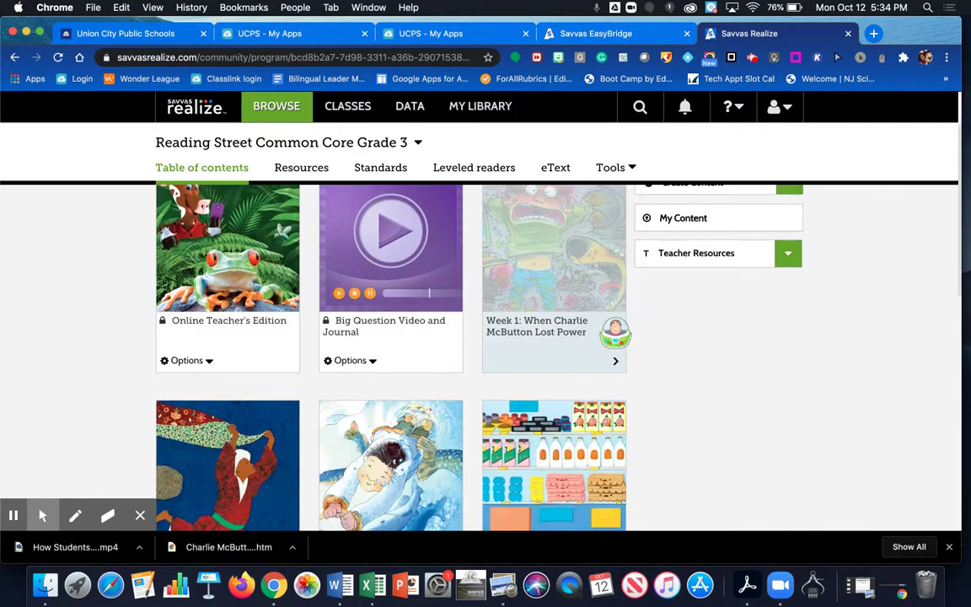
click(618, 331)
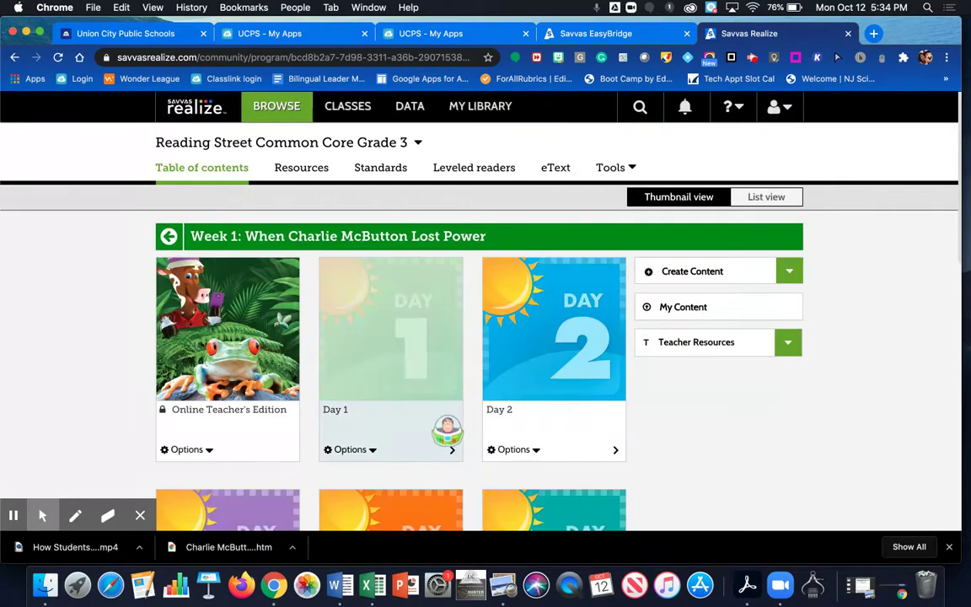
click(454, 452)
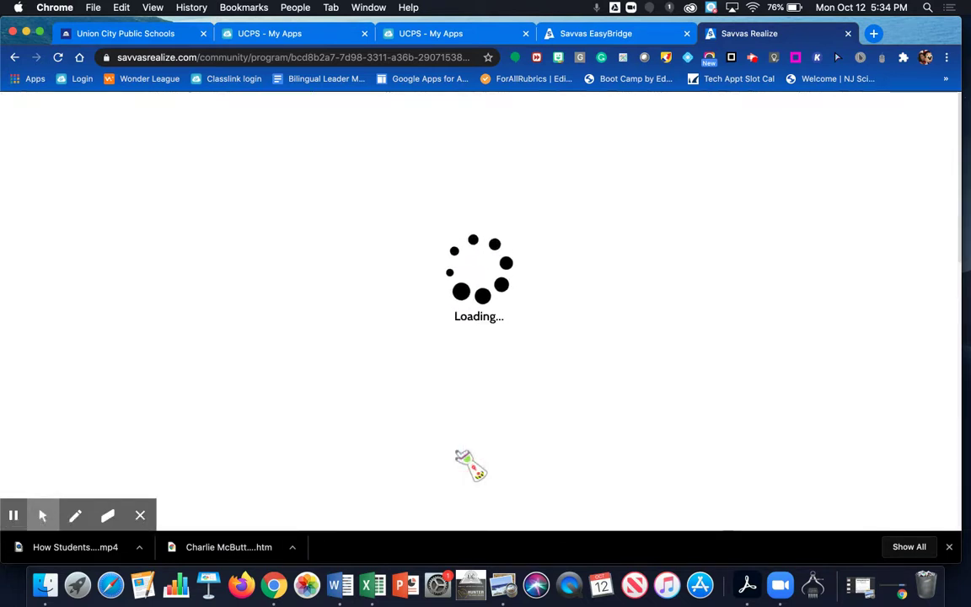
- Open the Day 1 Reader's and Writer's Notebook in a new window and dismiss the Dash welcome tour
scroll(401, 314, down, 2)
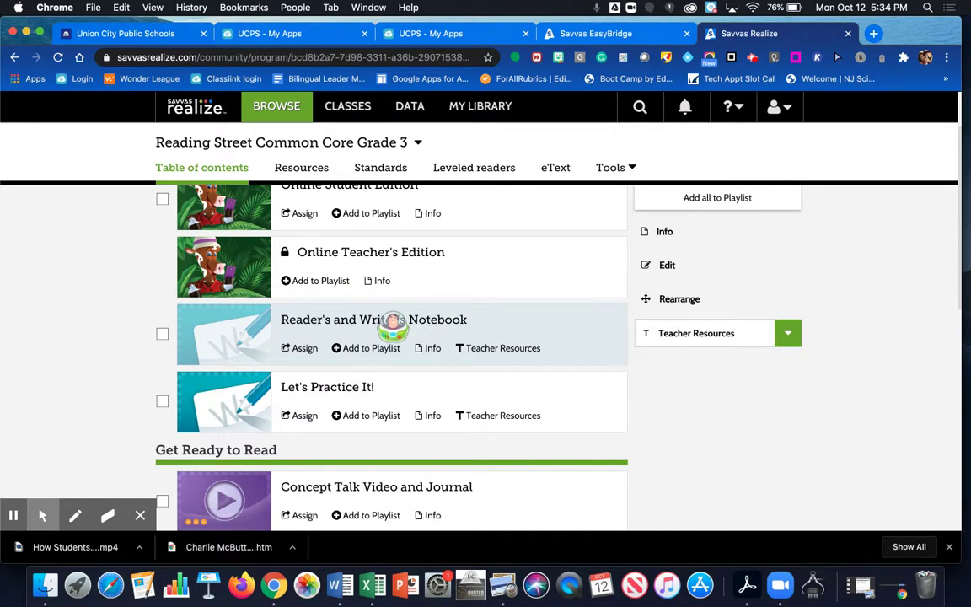
click(393, 319)
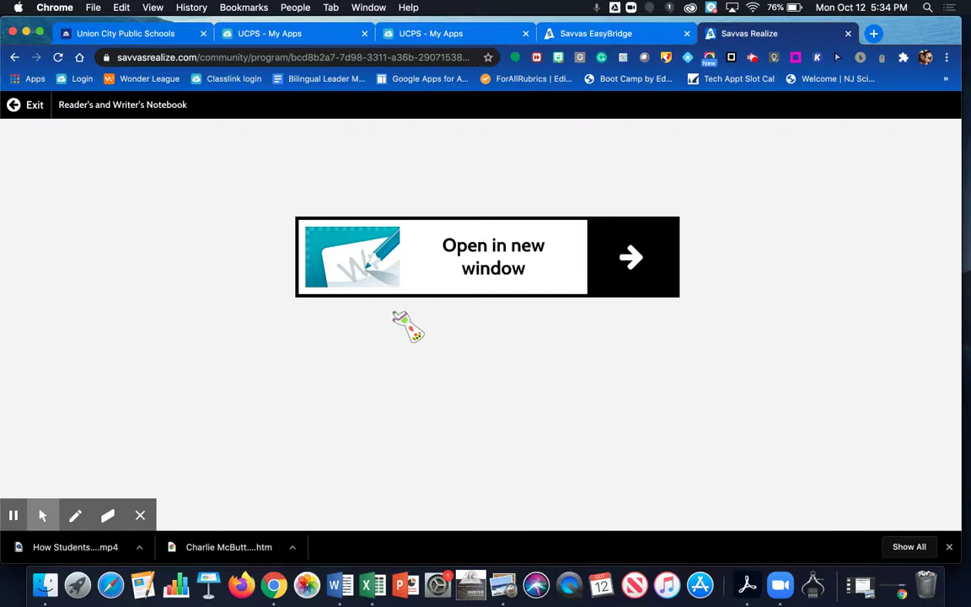
click(632, 256)
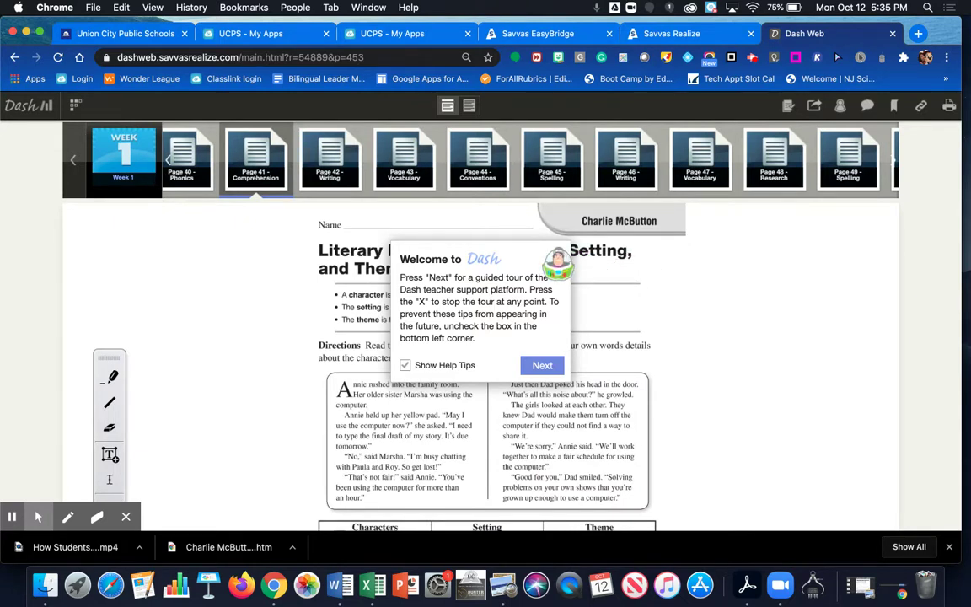
click(559, 261)
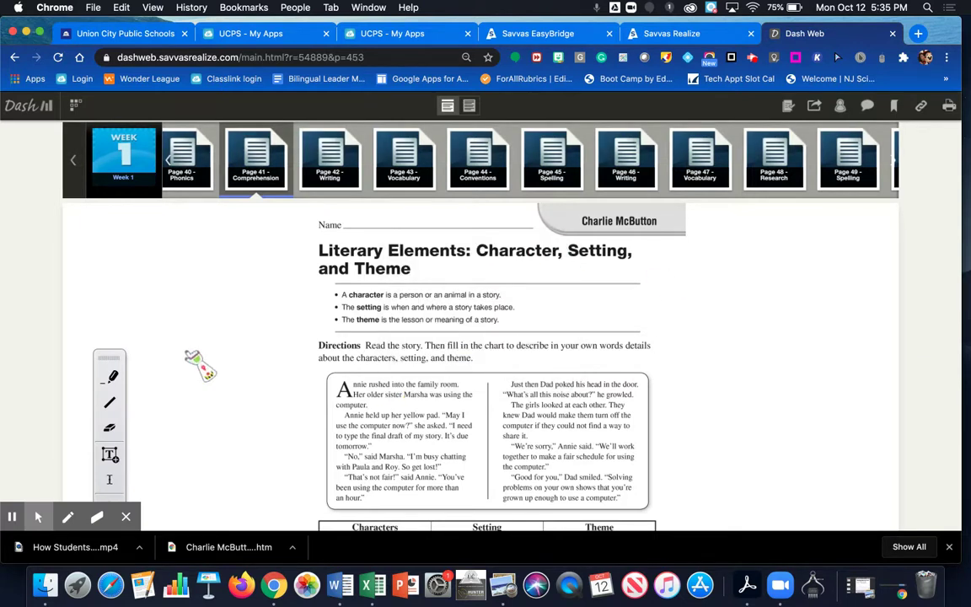
- Examine the page 41 Comprehension worksheet from its heading down to the Characters, Setting and Theme chart
scroll(195, 364, down, 2)
scroll(194, 362, up, 2)
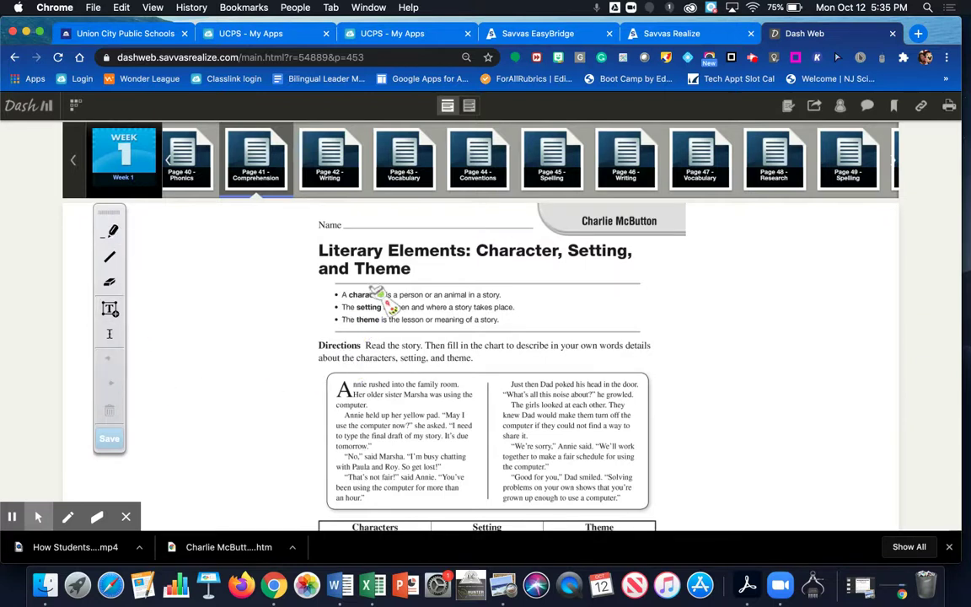
scroll(380, 291, down, 3)
scroll(379, 291, up, 3)
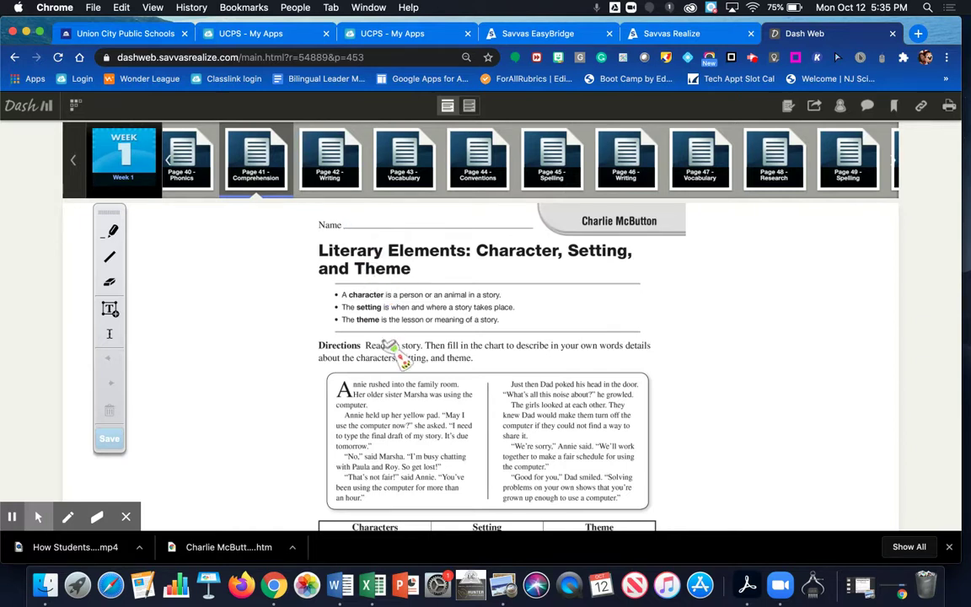
scroll(481, 444, down, 5)
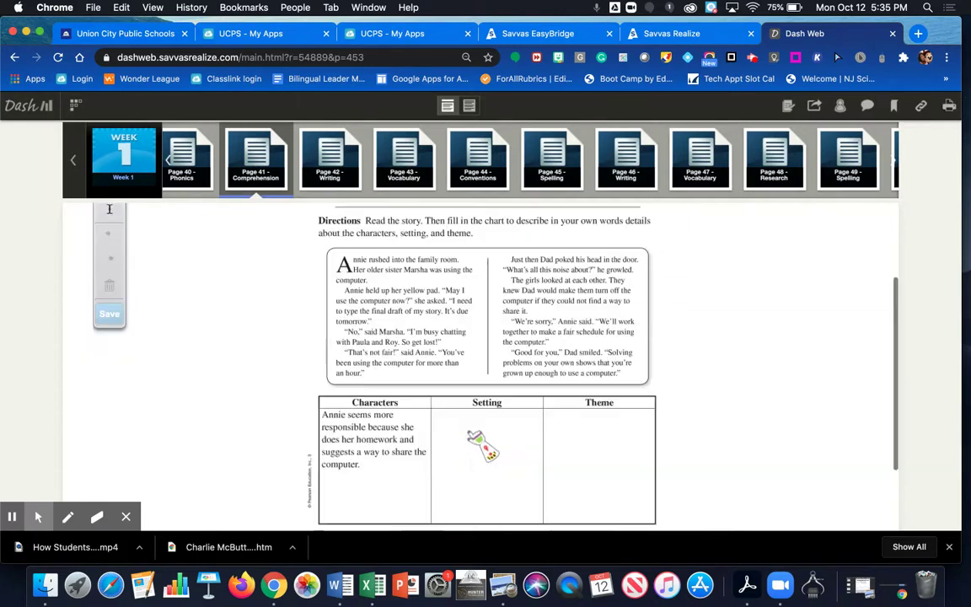
scroll(481, 444, up, 5)
scroll(477, 438, down, 5)
scroll(477, 438, up, 1)
scroll(477, 438, down, 1)
scroll(477, 438, up, 5)
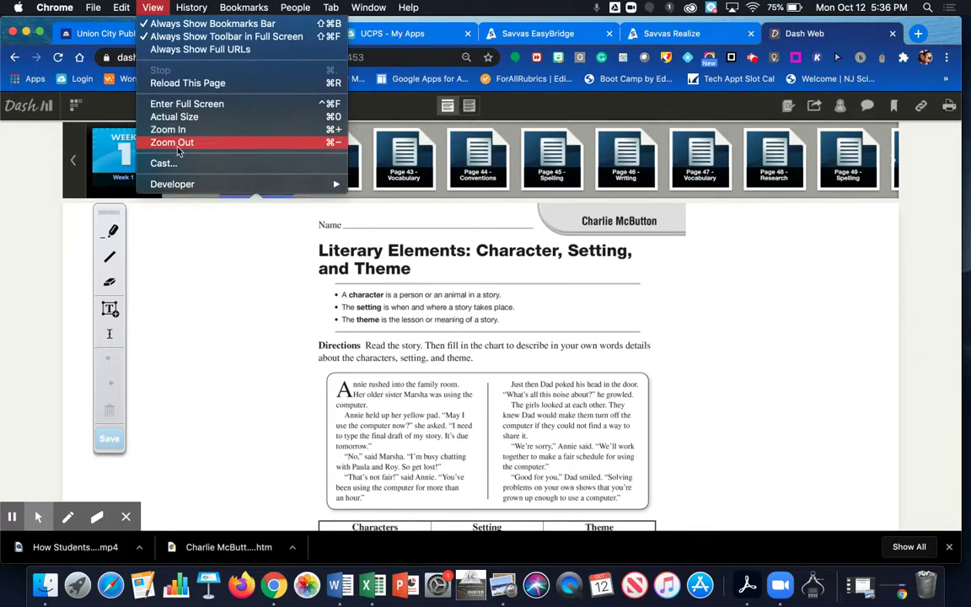
- Reduce the browser zoom until the whole Literary Elements worksheet fits, and capture the worksheet area as a screenshot
click(177, 146)
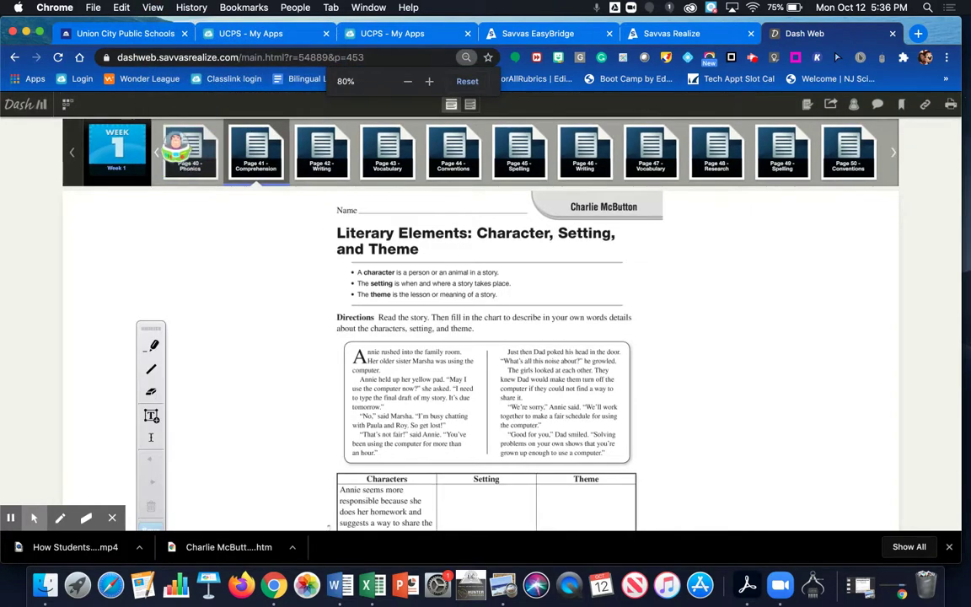
click(150, 8)
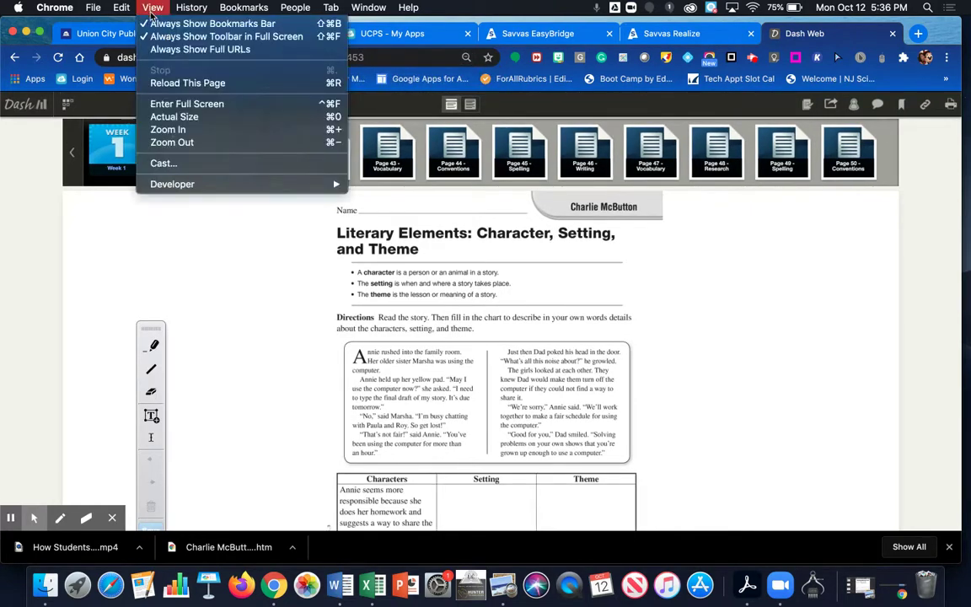
click(178, 145)
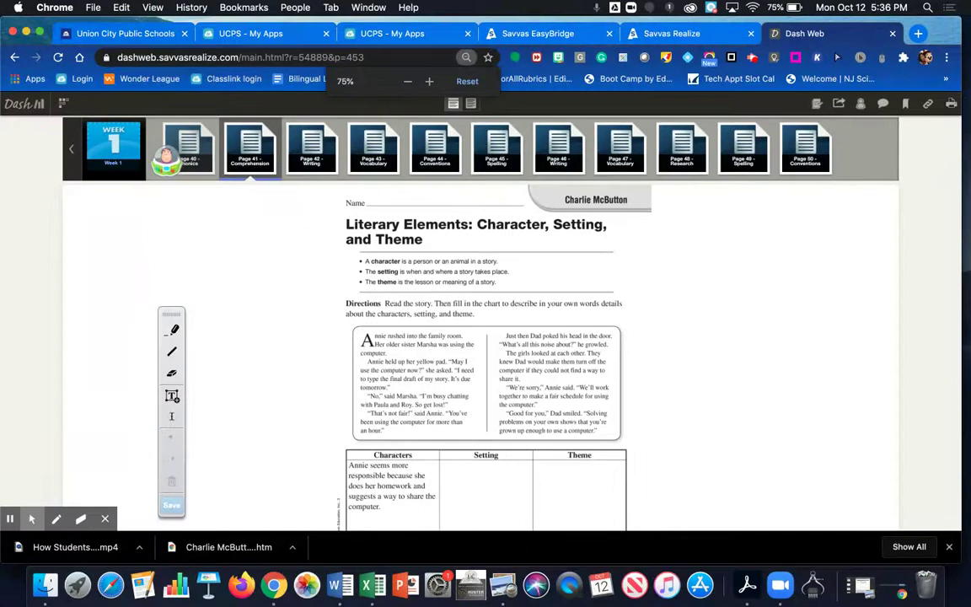
click(150, 8)
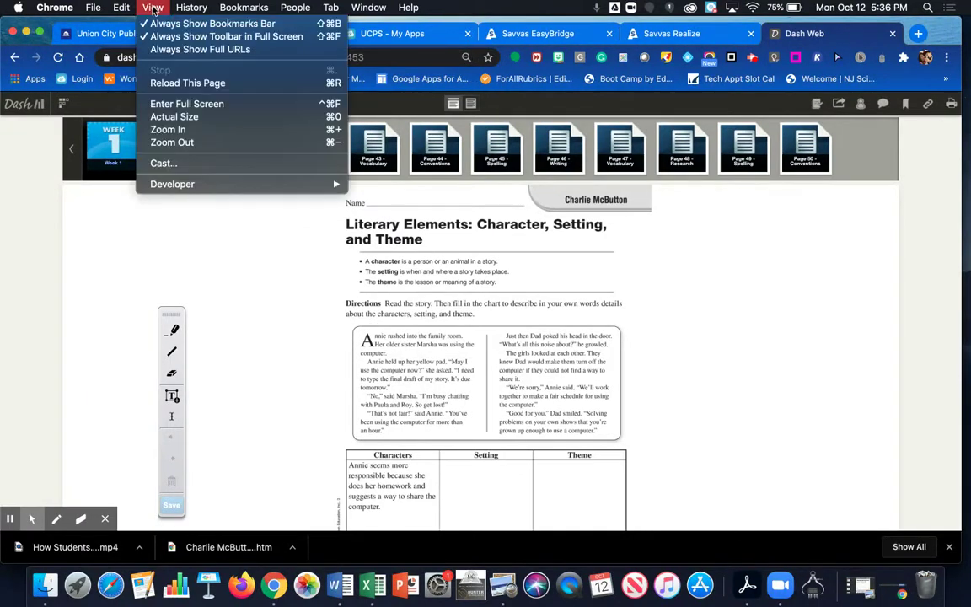
click(172, 143)
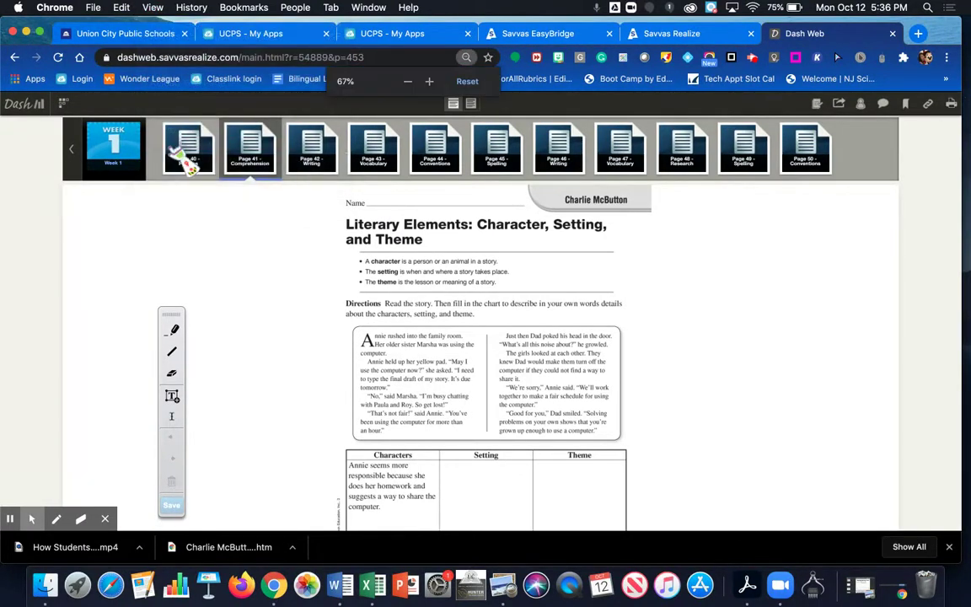
click(152, 7)
click(172, 142)
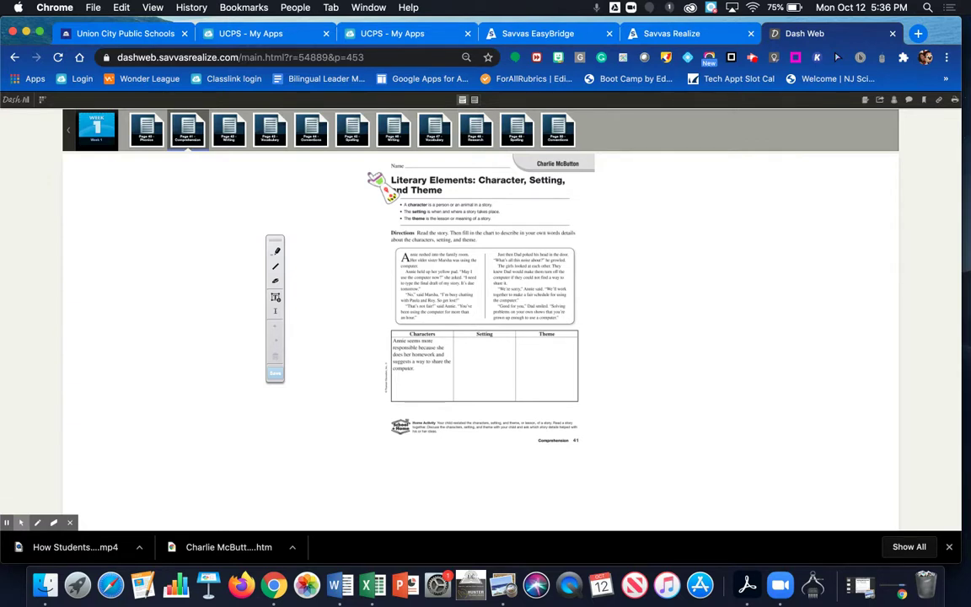
key(super+shift+4)
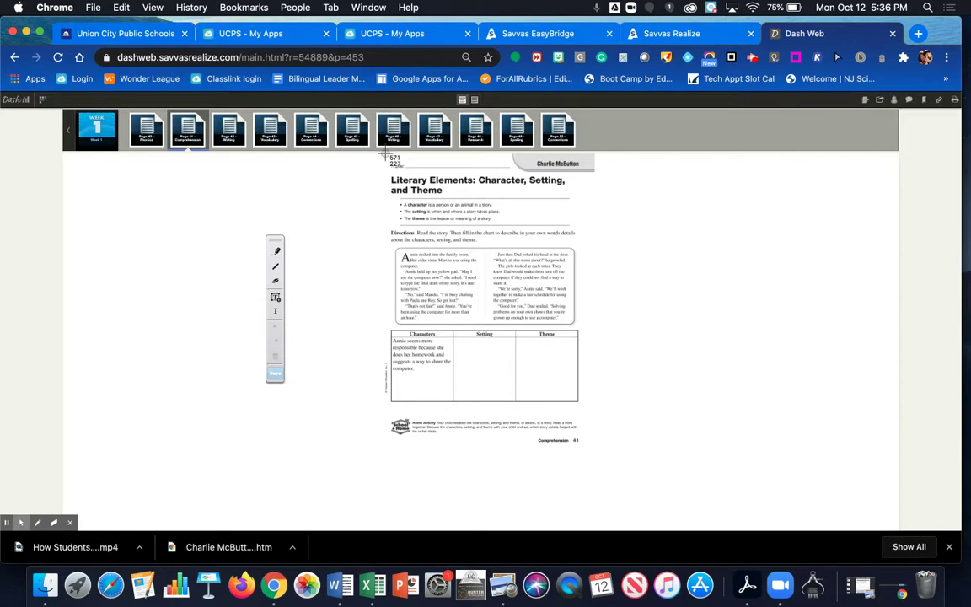
drag(385, 154, 595, 445)
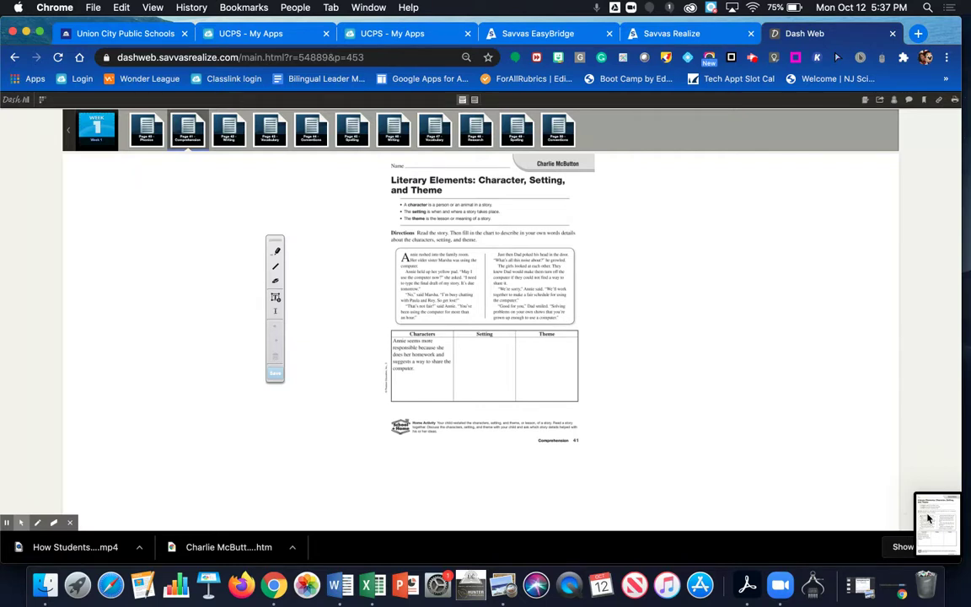
- Look through the other Week 1 worksheets, viewing pages 42, 43, 44 and 46
click(236, 131)
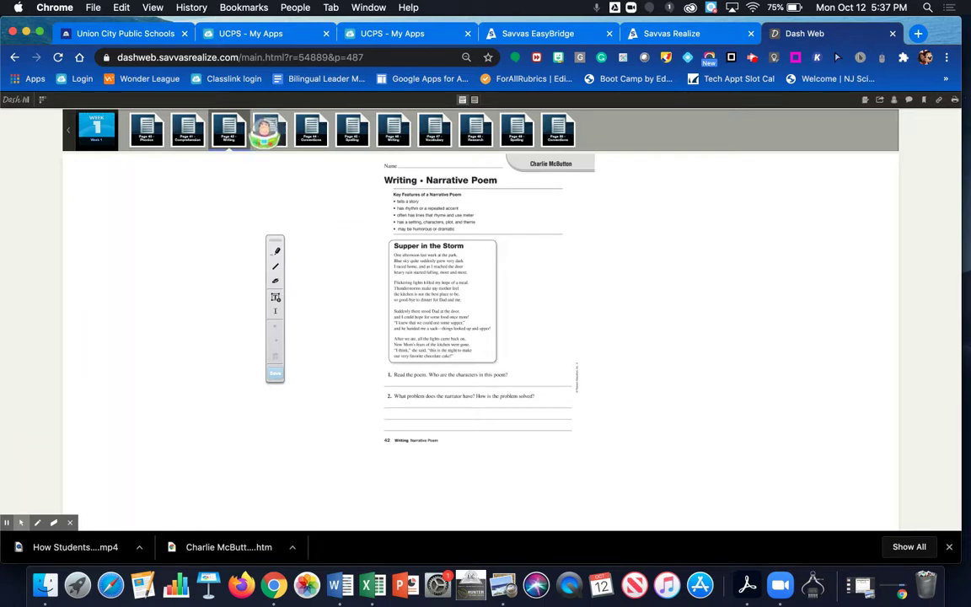
click(268, 126)
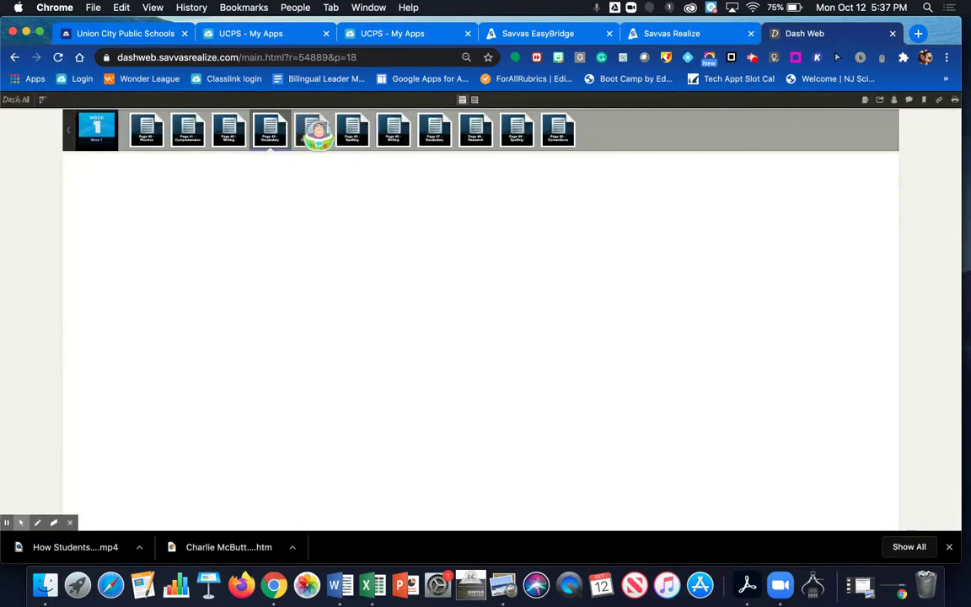
click(322, 130)
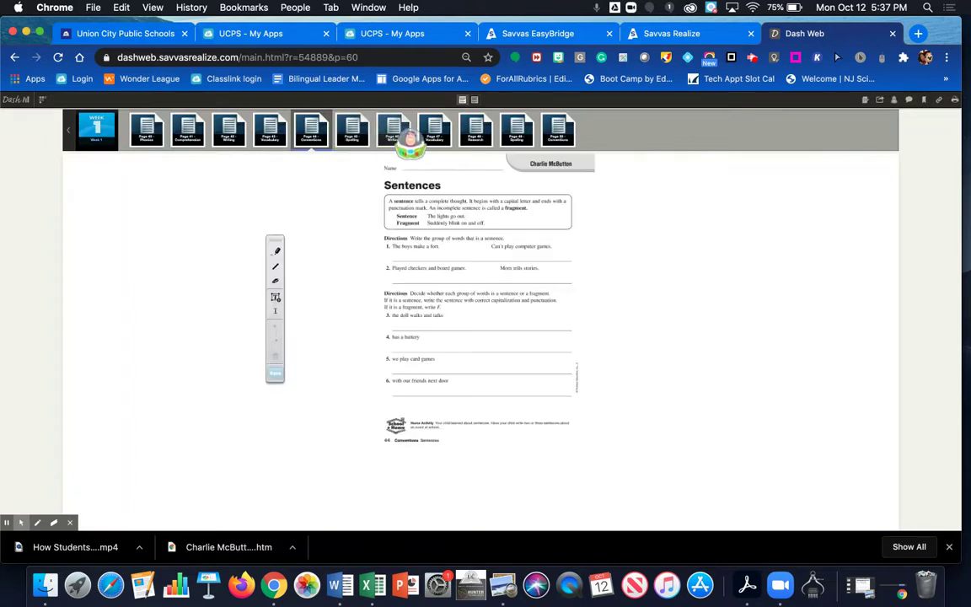
click(396, 133)
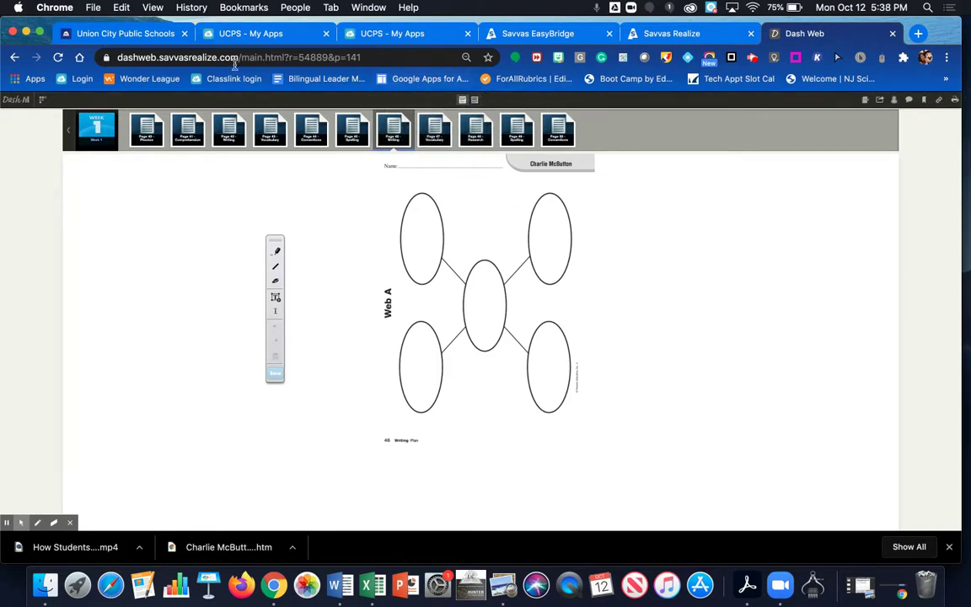
- Clear the browser windows off the desktop and open the new Literary Elements screenshot in Preview
click(26, 33)
click(13, 33)
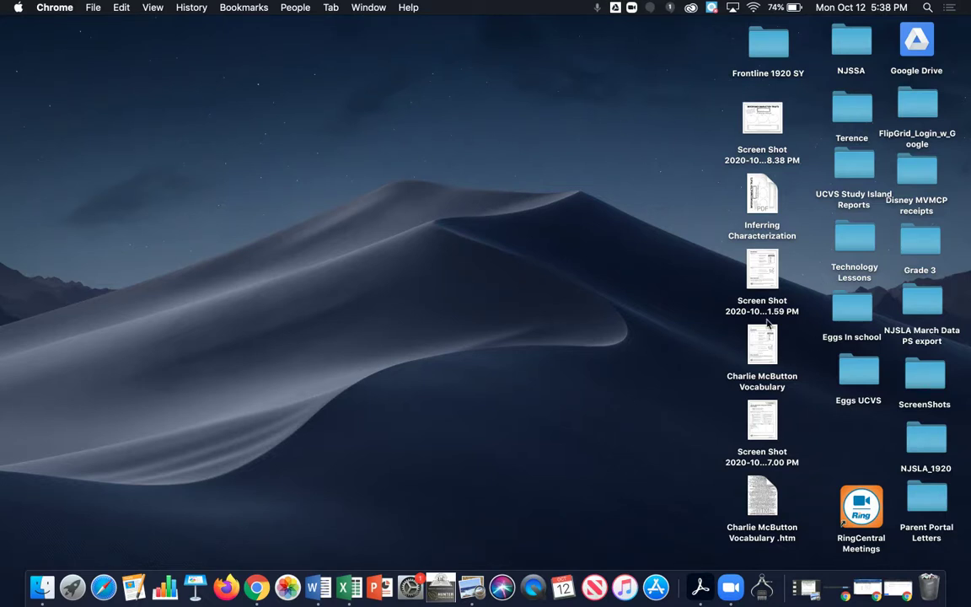
double_click(763, 426)
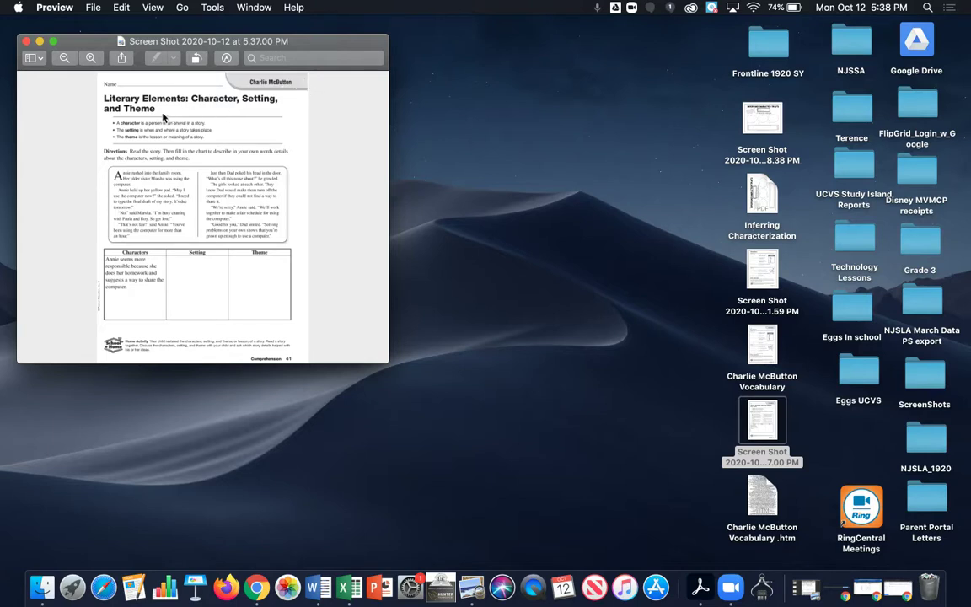
- Rename the screenshot as "Charlie McButton Literary Elements", keeping it on the Desktop, and close its window
click(293, 42)
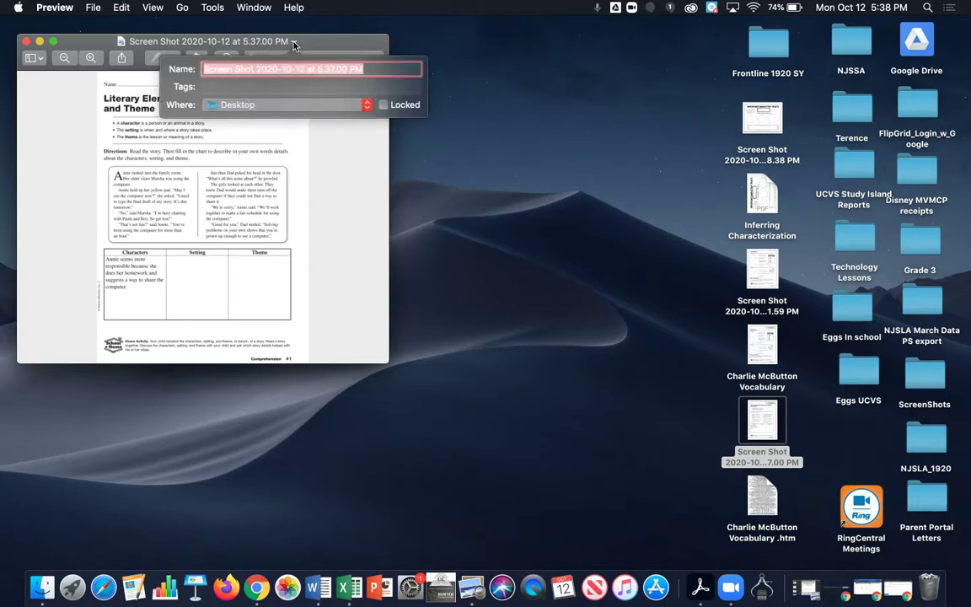
key(BackSpace)
text(Charlie )
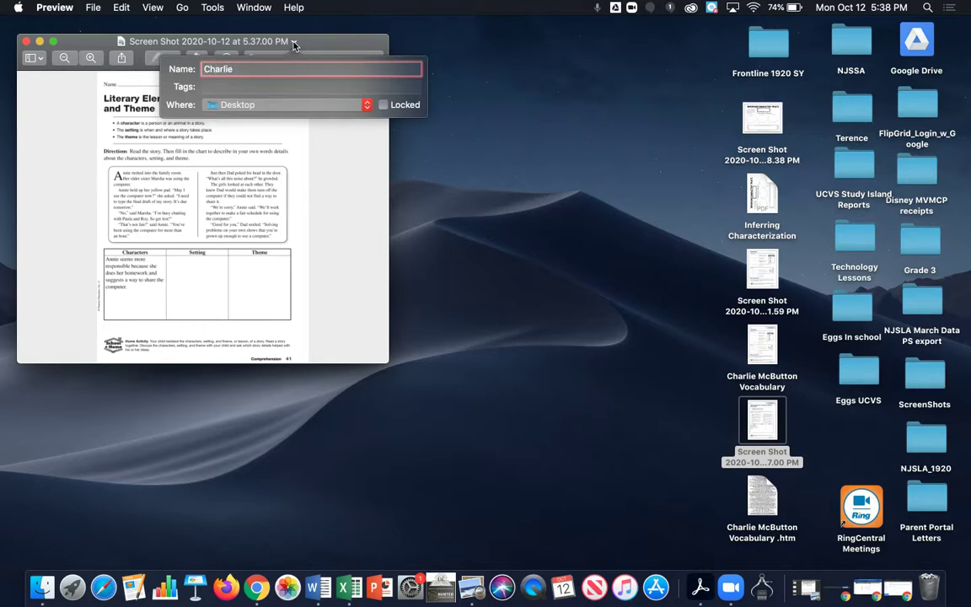
text(McButton Literary Elements)
key(Return)
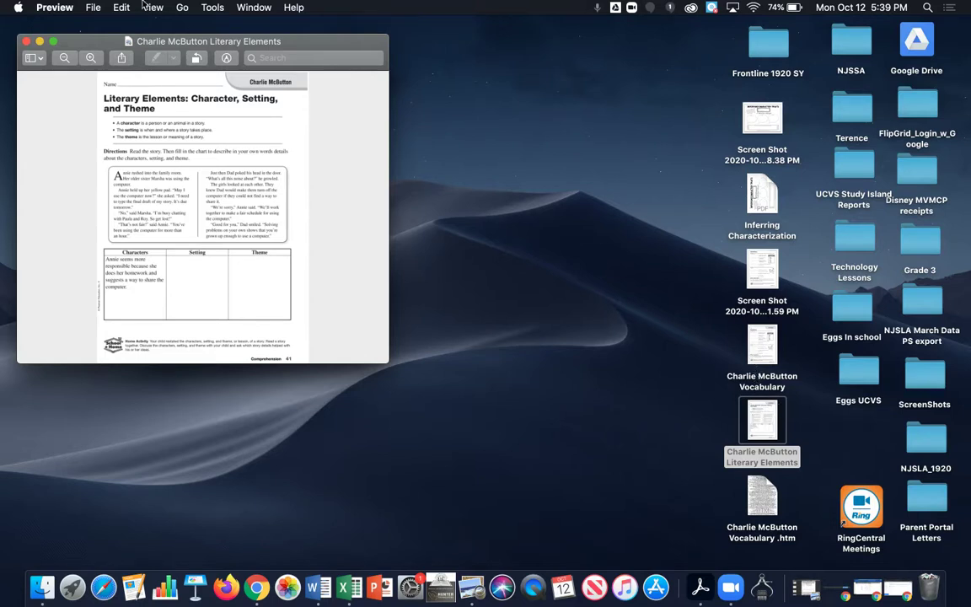
click(25, 42)
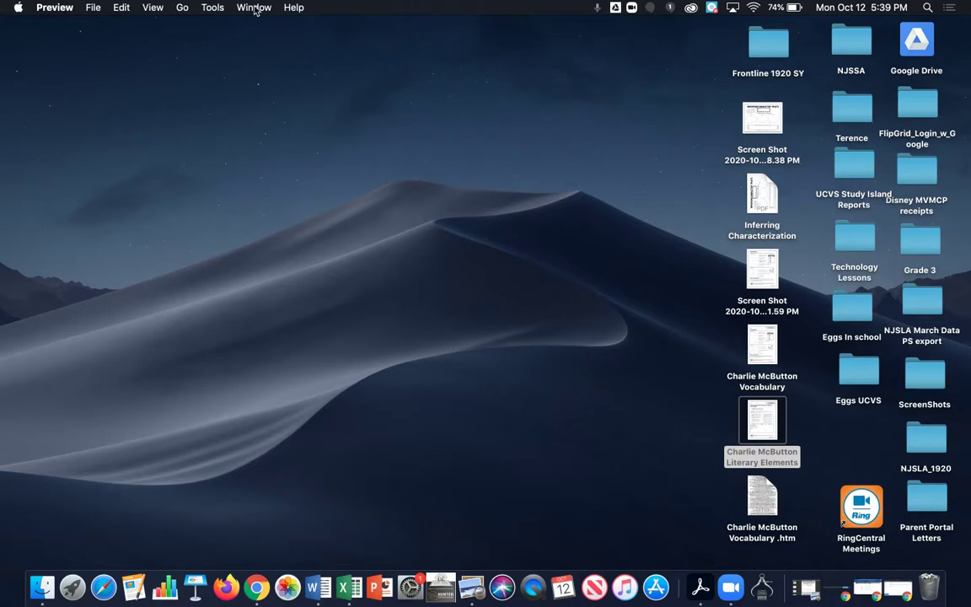
- Create a new folder on the Desktop and name it "Charie McButton"
click(92, 7)
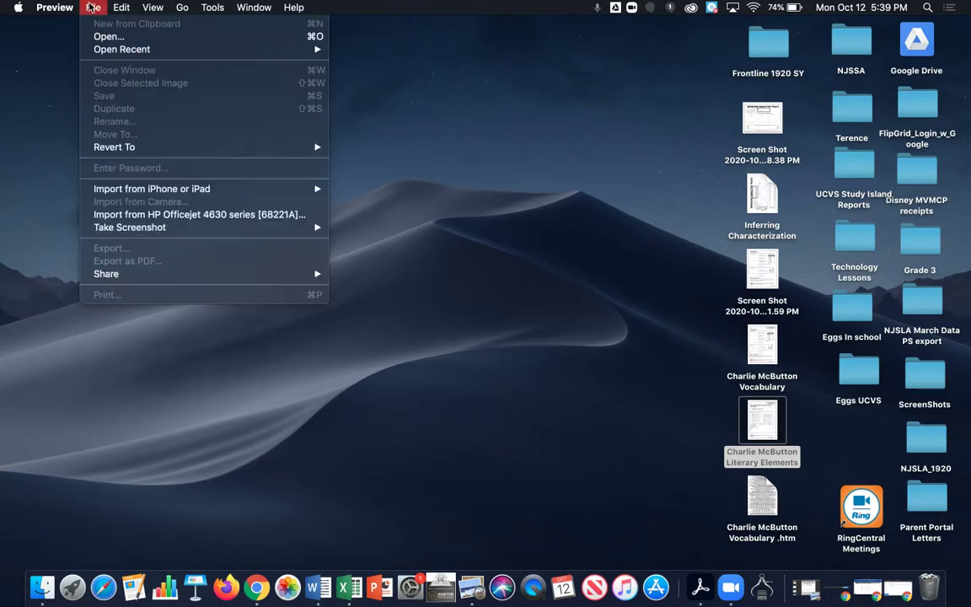
click(468, 78)
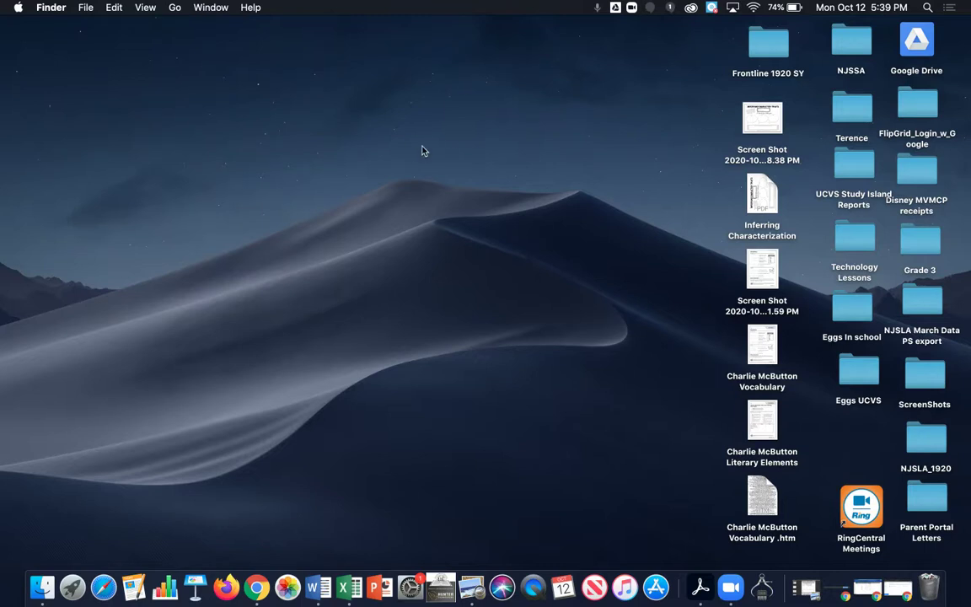
click(86, 9)
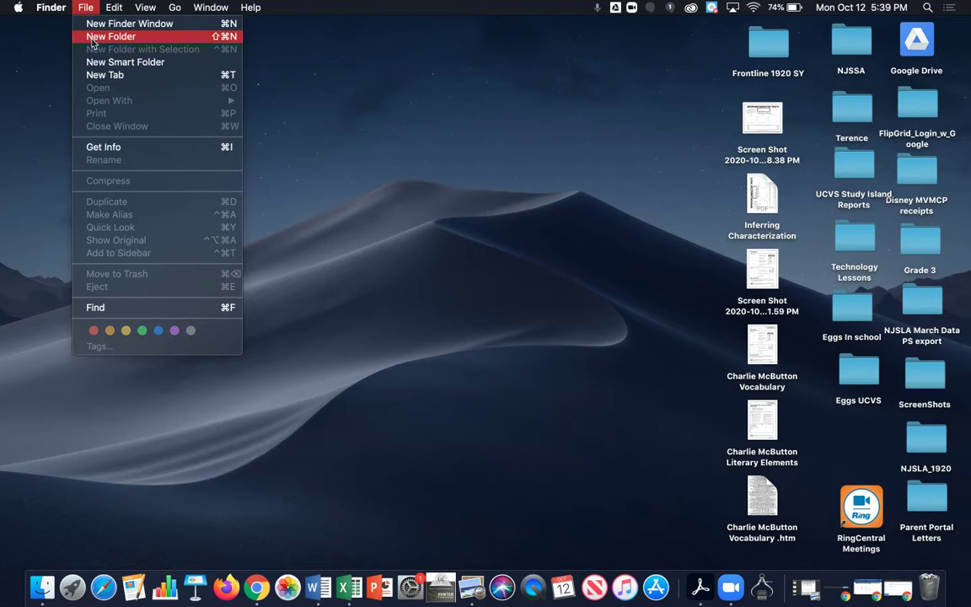
click(82, 37)
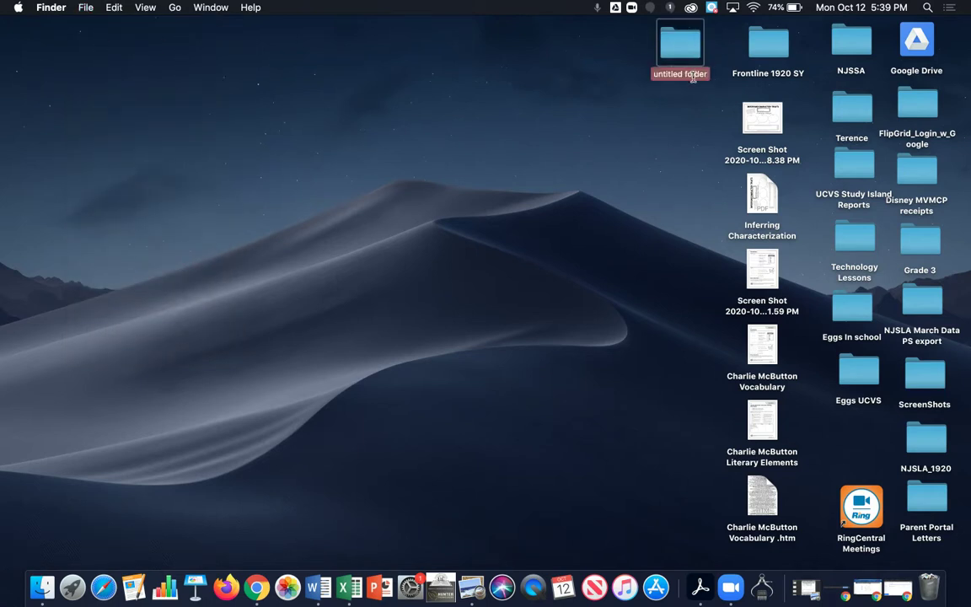
click(660, 75)
text(Charie)
key(BackSpace)
key(BackSpace)
text(lie McButton)
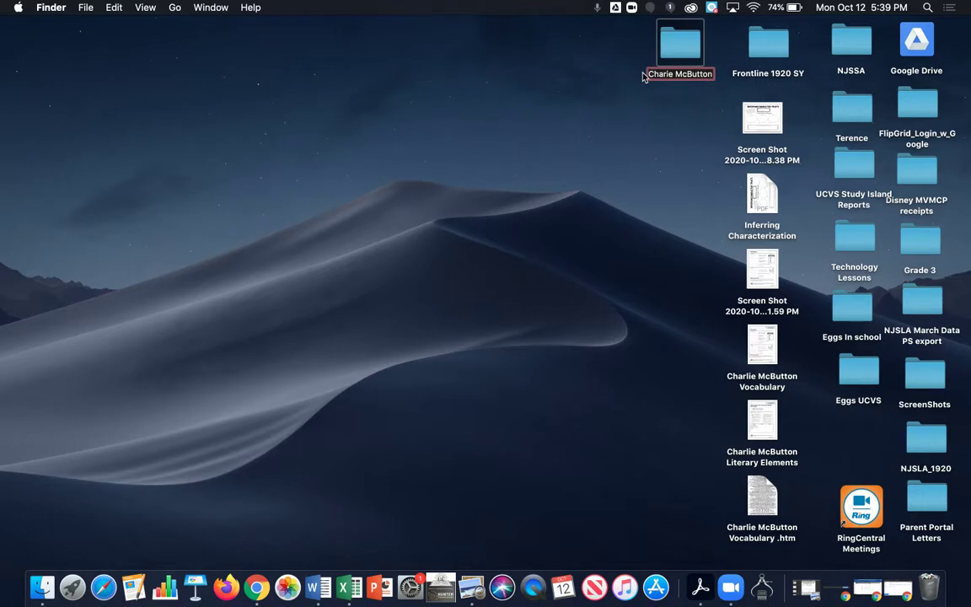
- Move the Charlie McButton Vocabulary and Literary Elements screenshots into the Charie McButton folder, and trash the Charlie McButton Vocabulary .htm file
drag(765, 346, 689, 37)
drag(761, 421, 679, 38)
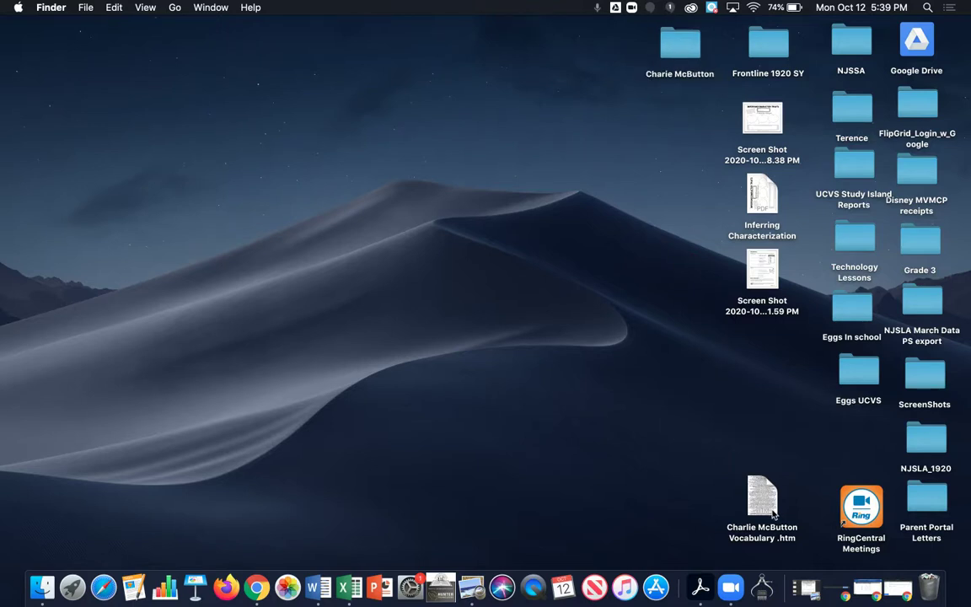
drag(763, 501, 929, 600)
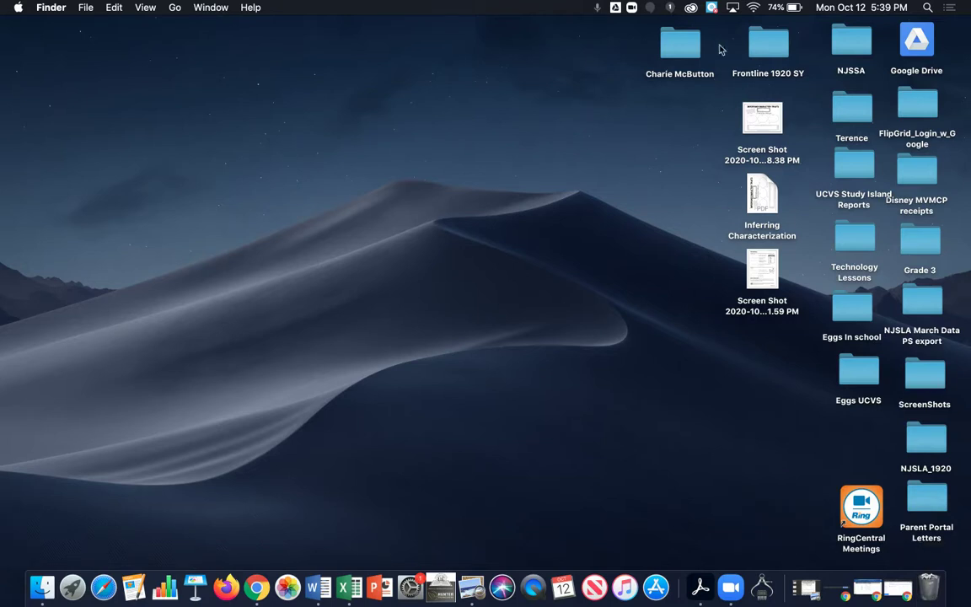
- Check the contents of the Charie McButton folder and close its window
click(678, 44)
double_click(678, 45)
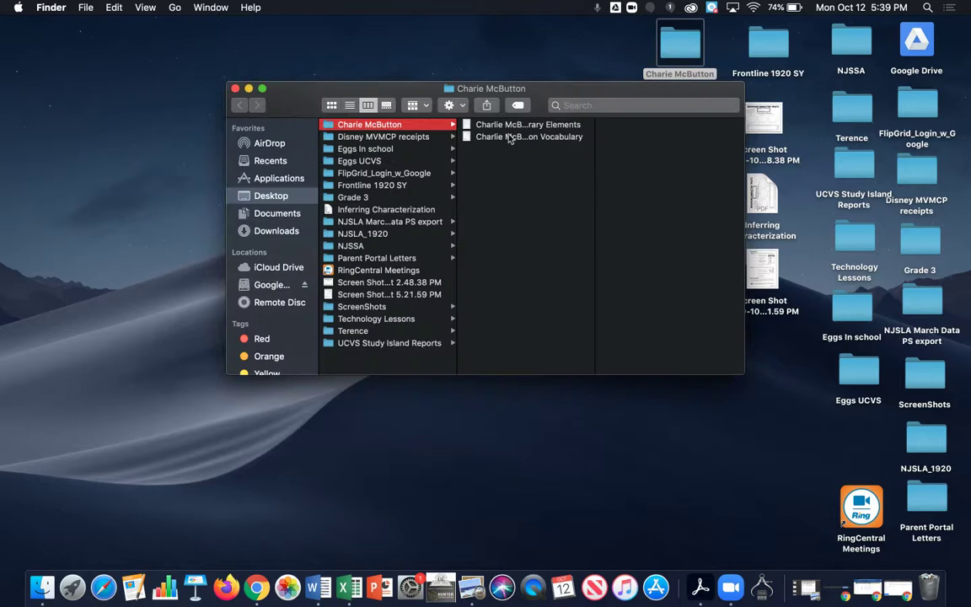
click(235, 88)
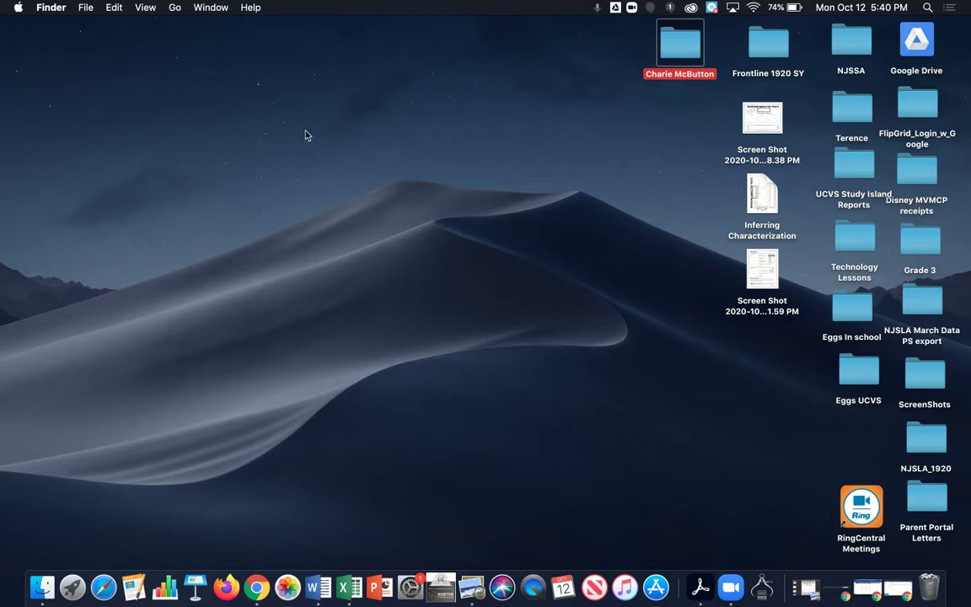
- Switch to Google Drive in Chrome and remove Charlie McButton Vocabulary.png from the Readers and Writers Notebook Pages folder
click(895, 597)
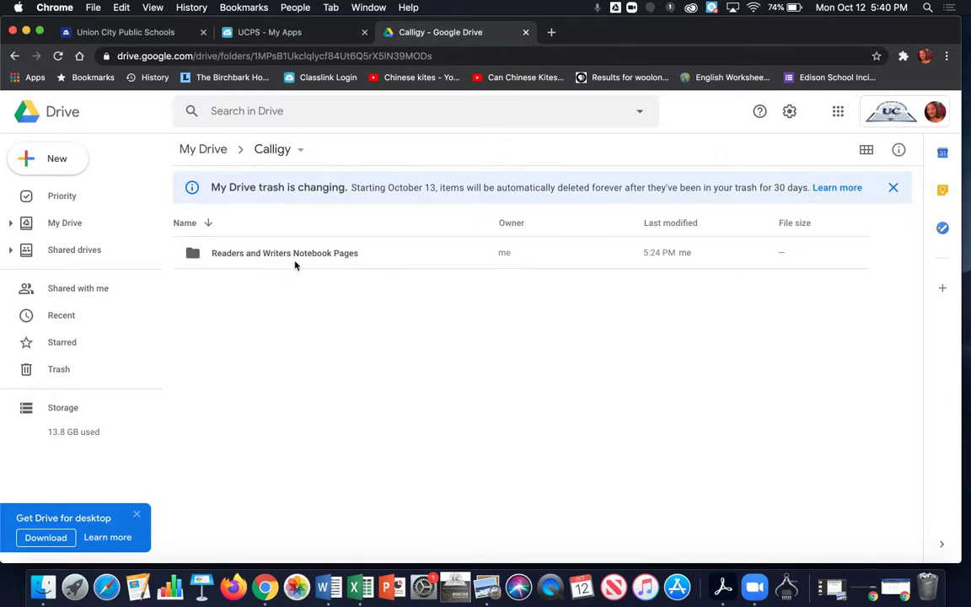
double_click(195, 256)
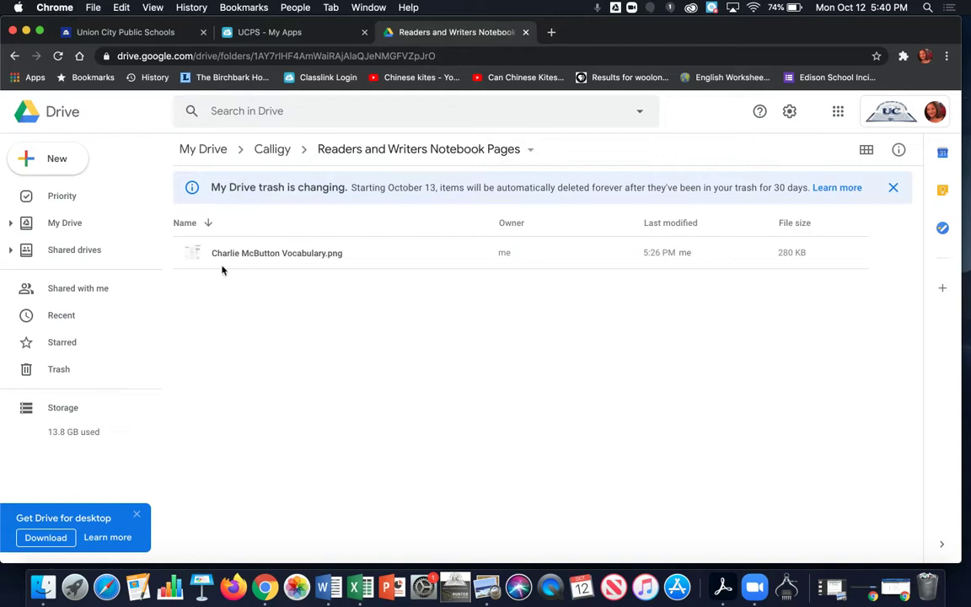
right_click(326, 252)
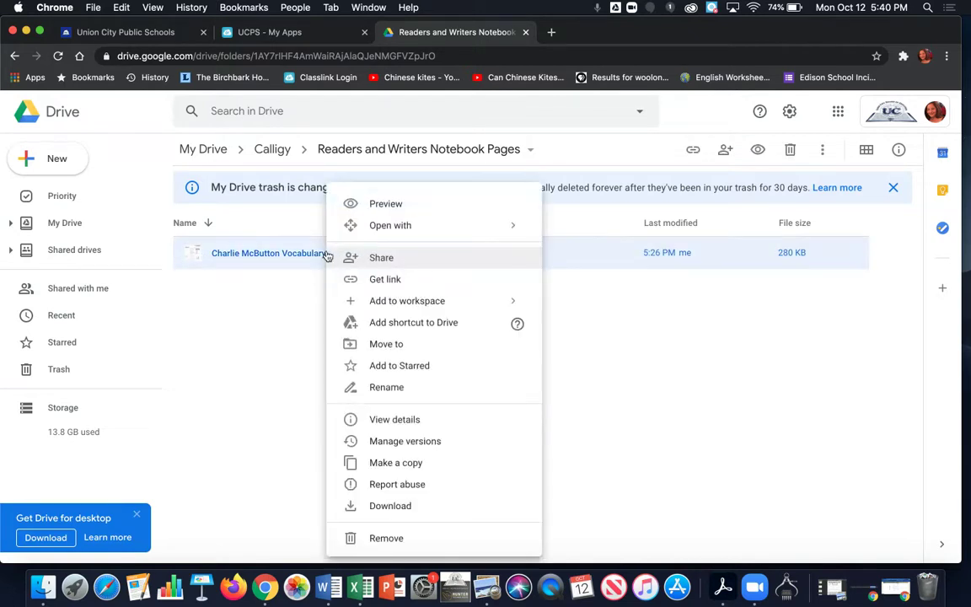
click(382, 542)
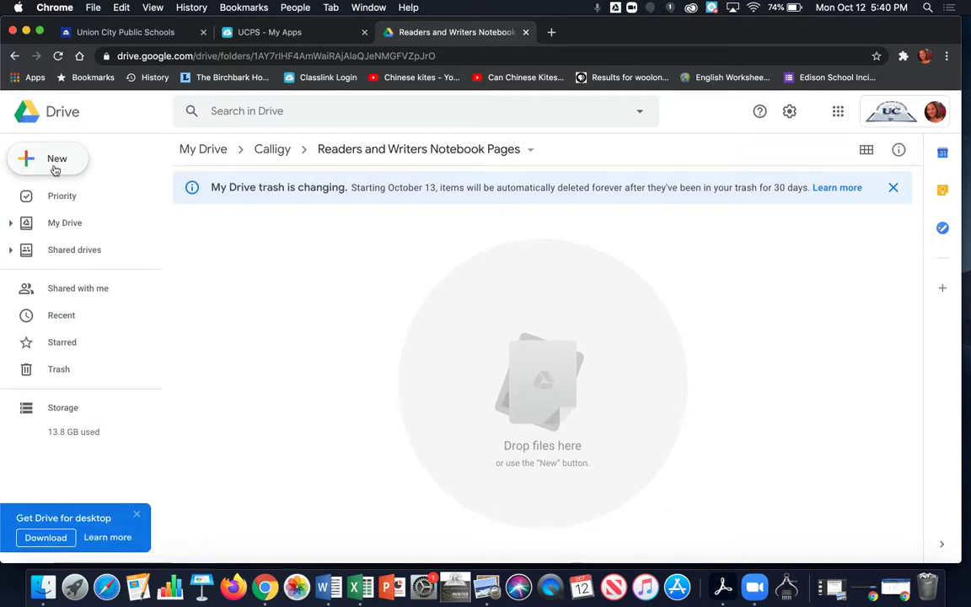
- Upload the Charie McButton folder from the Desktop into the Readers and Writers Notebook Pages folder
click(56, 168)
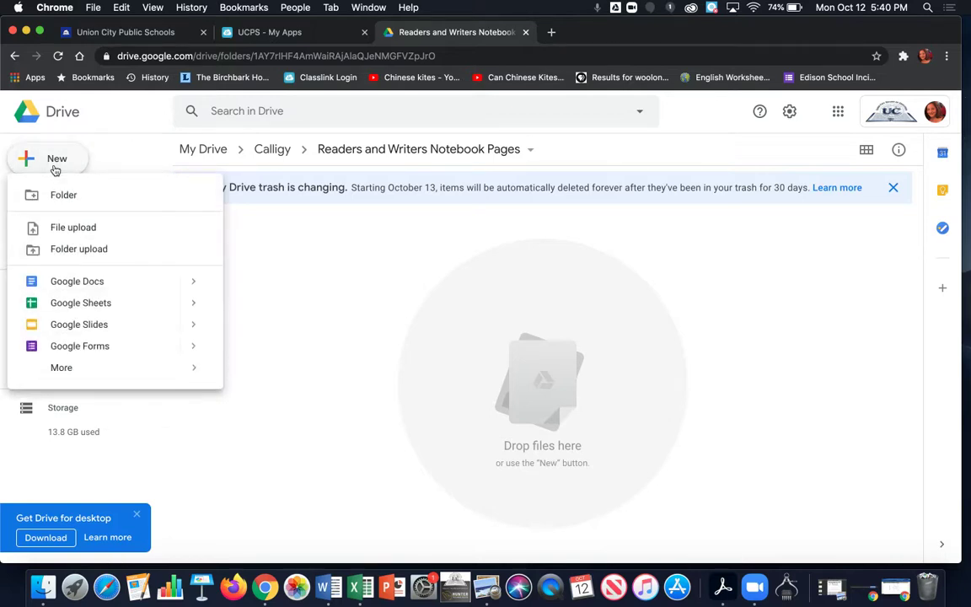
click(72, 250)
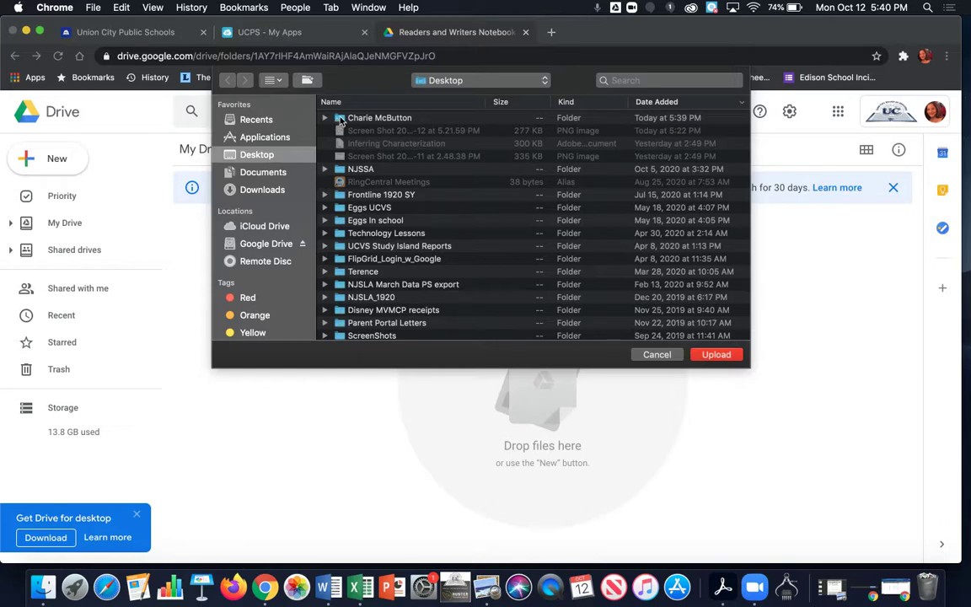
click(341, 122)
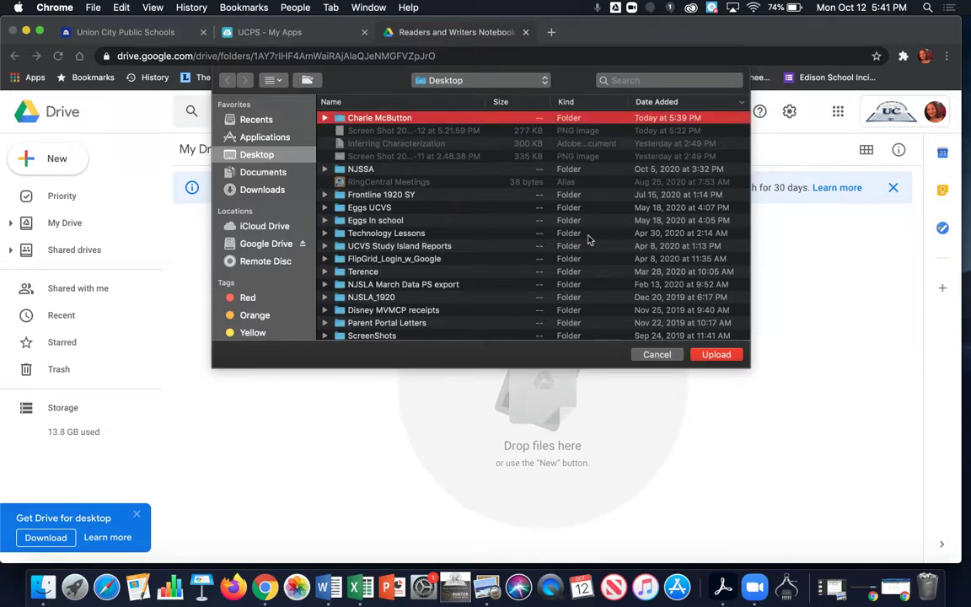
click(722, 358)
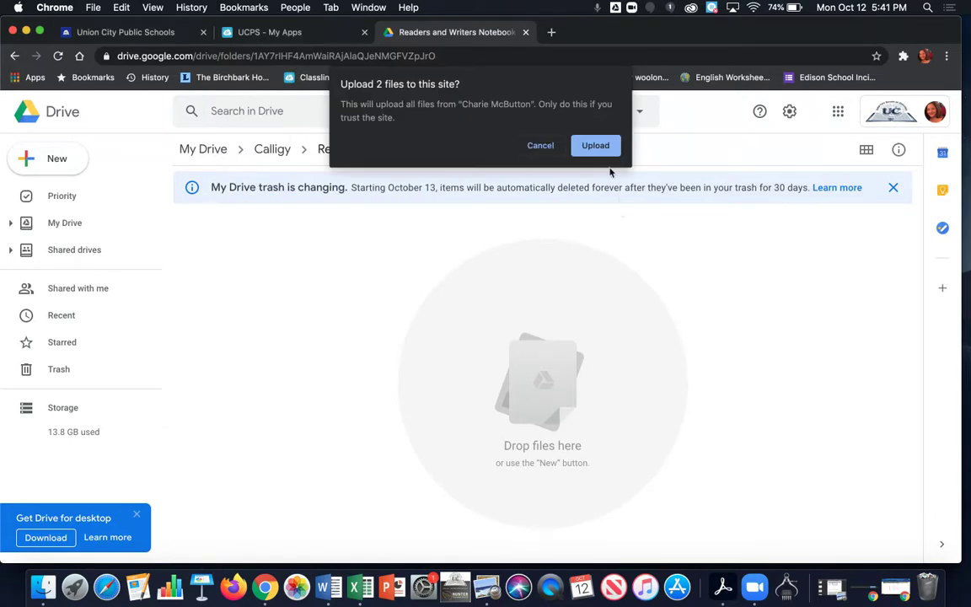
click(591, 145)
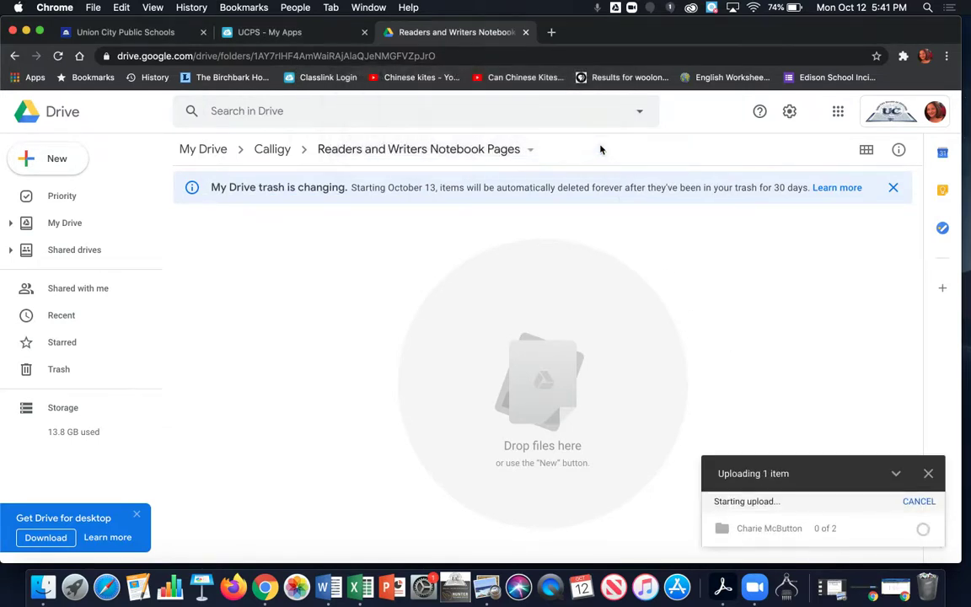